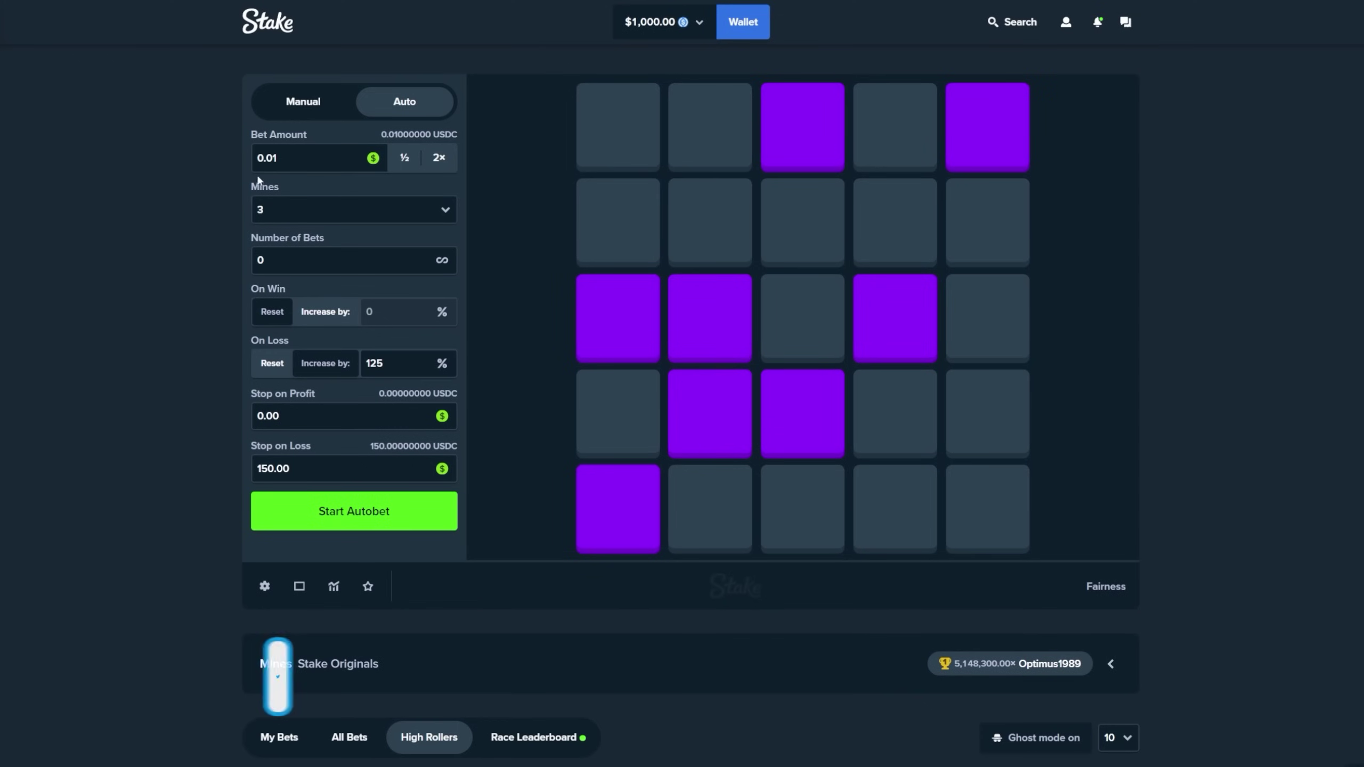
- Select the Mines bet amount for 5.00 and show the live win/loss statistics
double_click(284, 158)
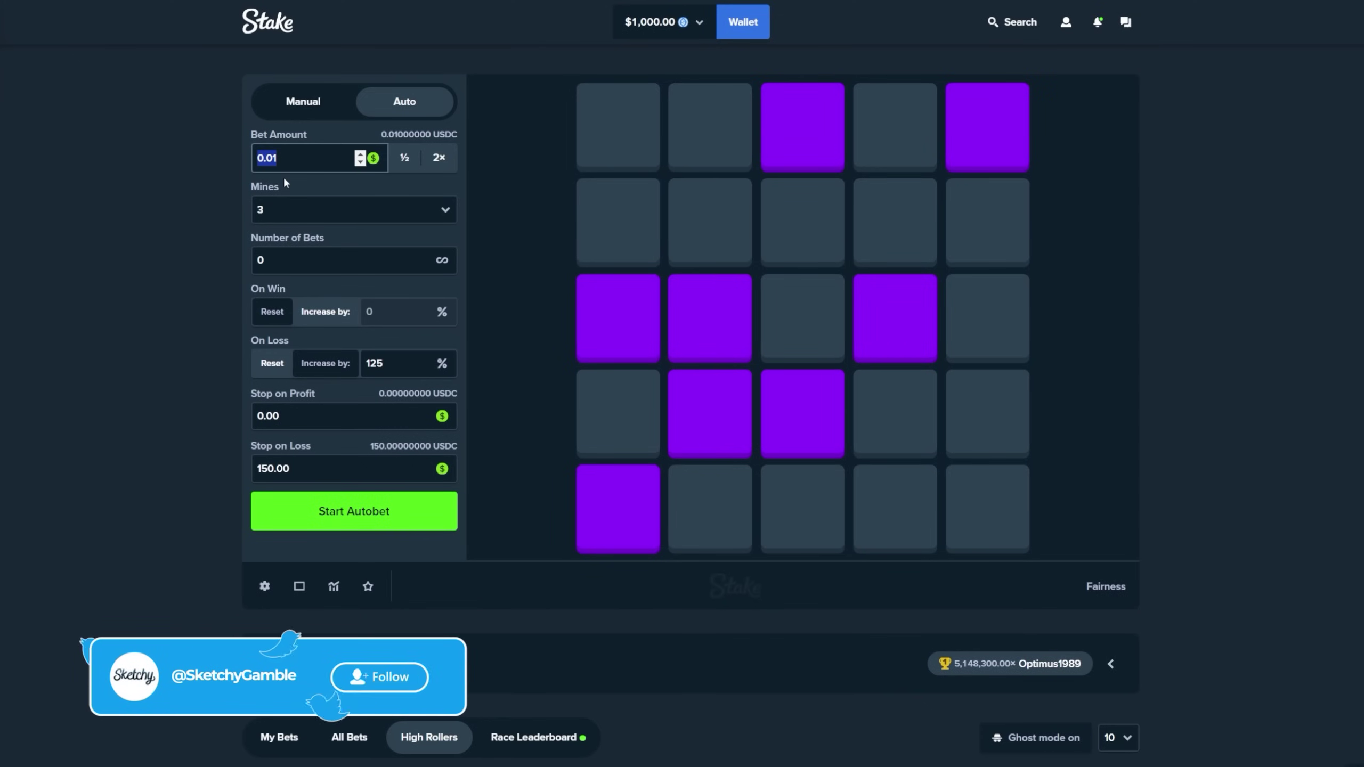
click(335, 586)
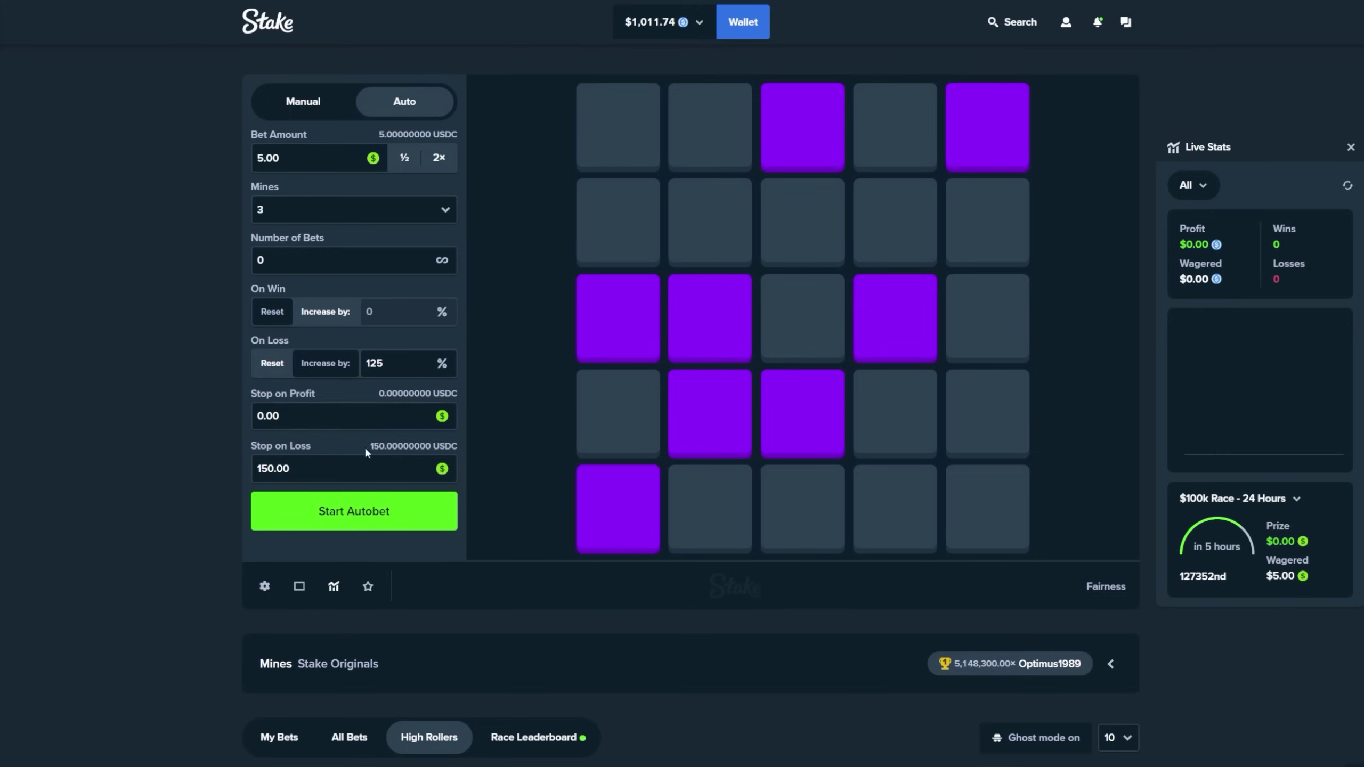
- Start the 3-mine, 125% loss-increase Mines autobet
click(369, 512)
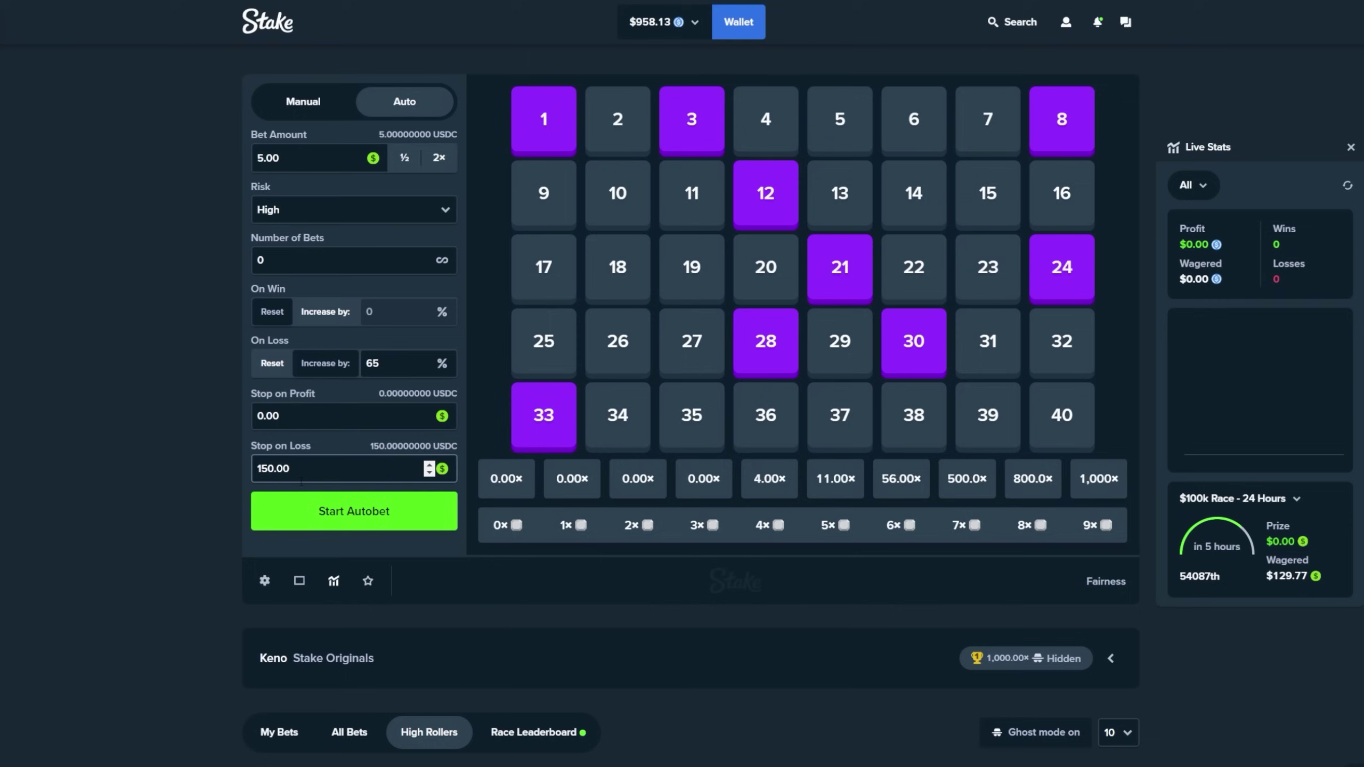
- Start the high-risk nine-number Keno autobet at 5.00 per draw
click(419, 518)
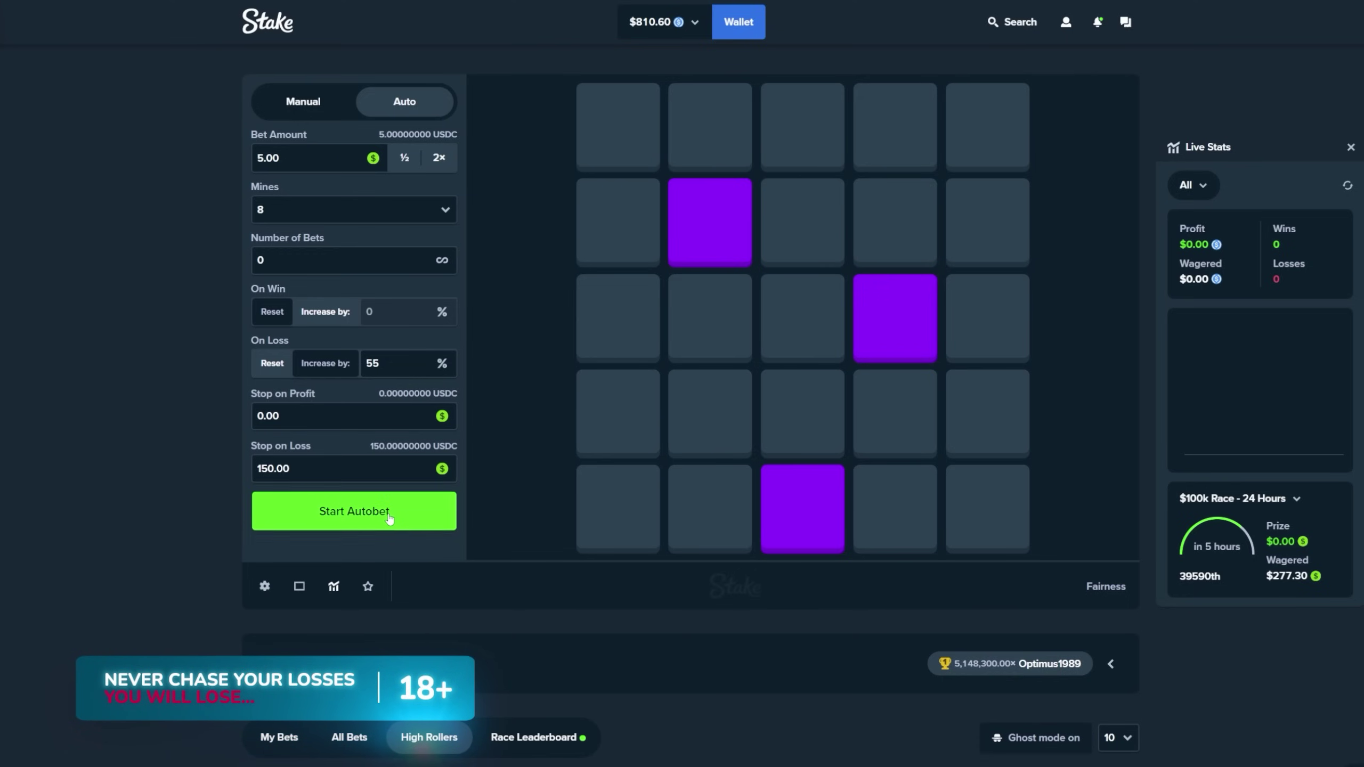
- Run the 8-mine, 55% loss-increase autobet and stop it around 336 profit
click(389, 517)
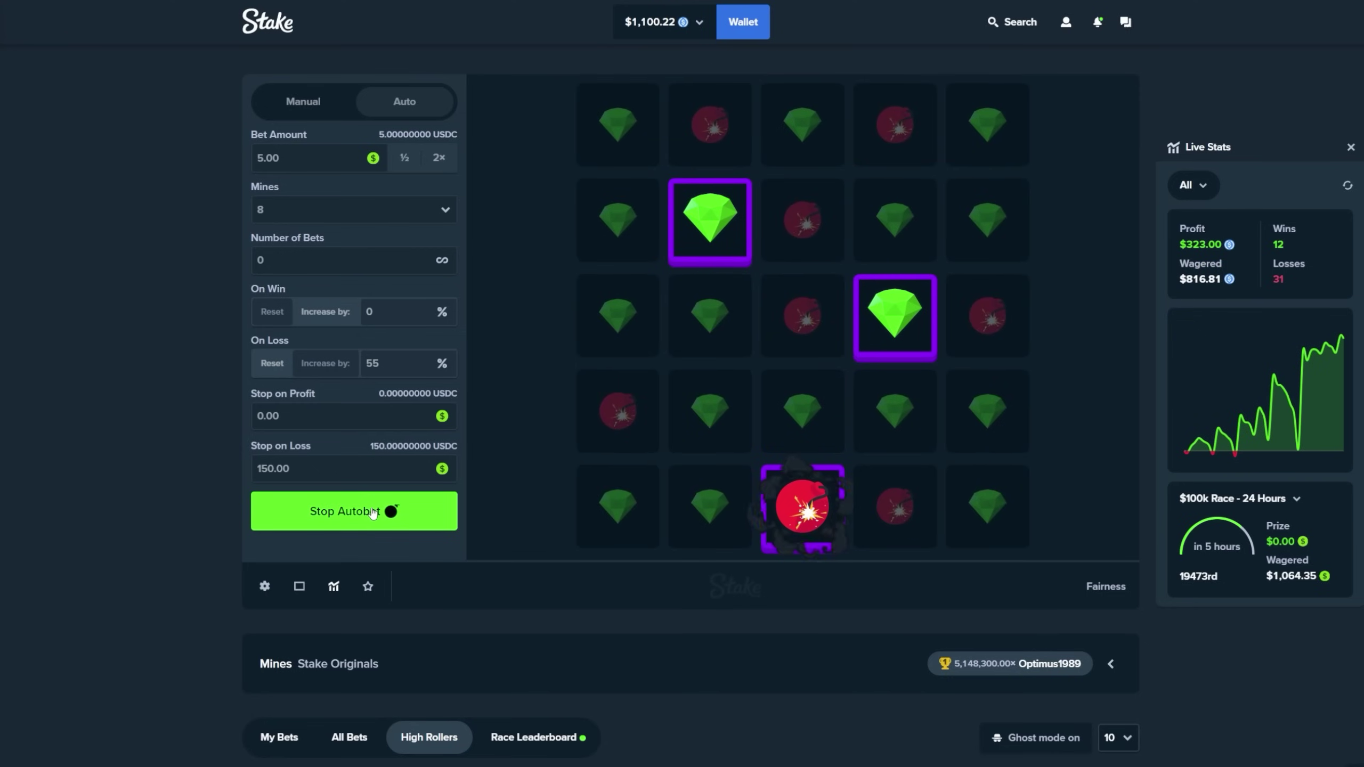
click(371, 515)
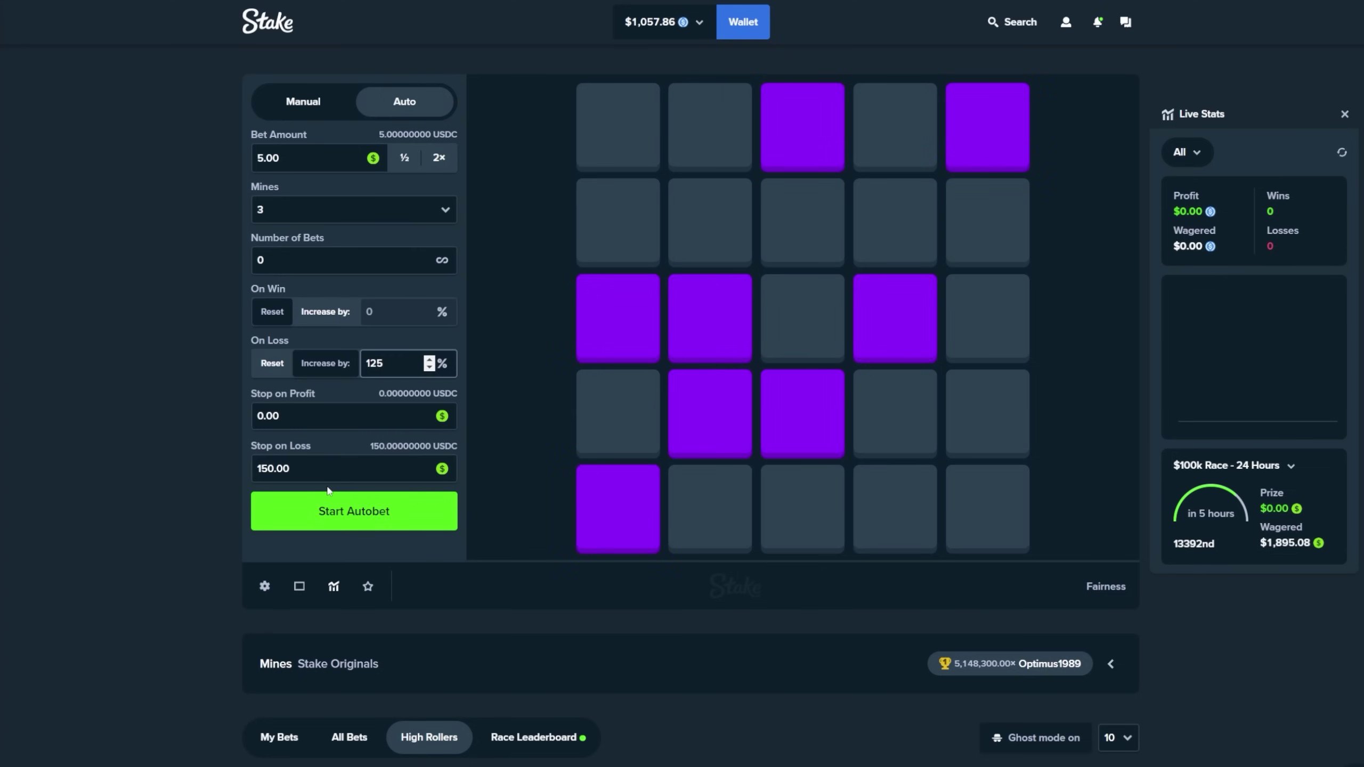
- Start the 3-mine, 125% loss-increase Mines autobet again
click(358, 512)
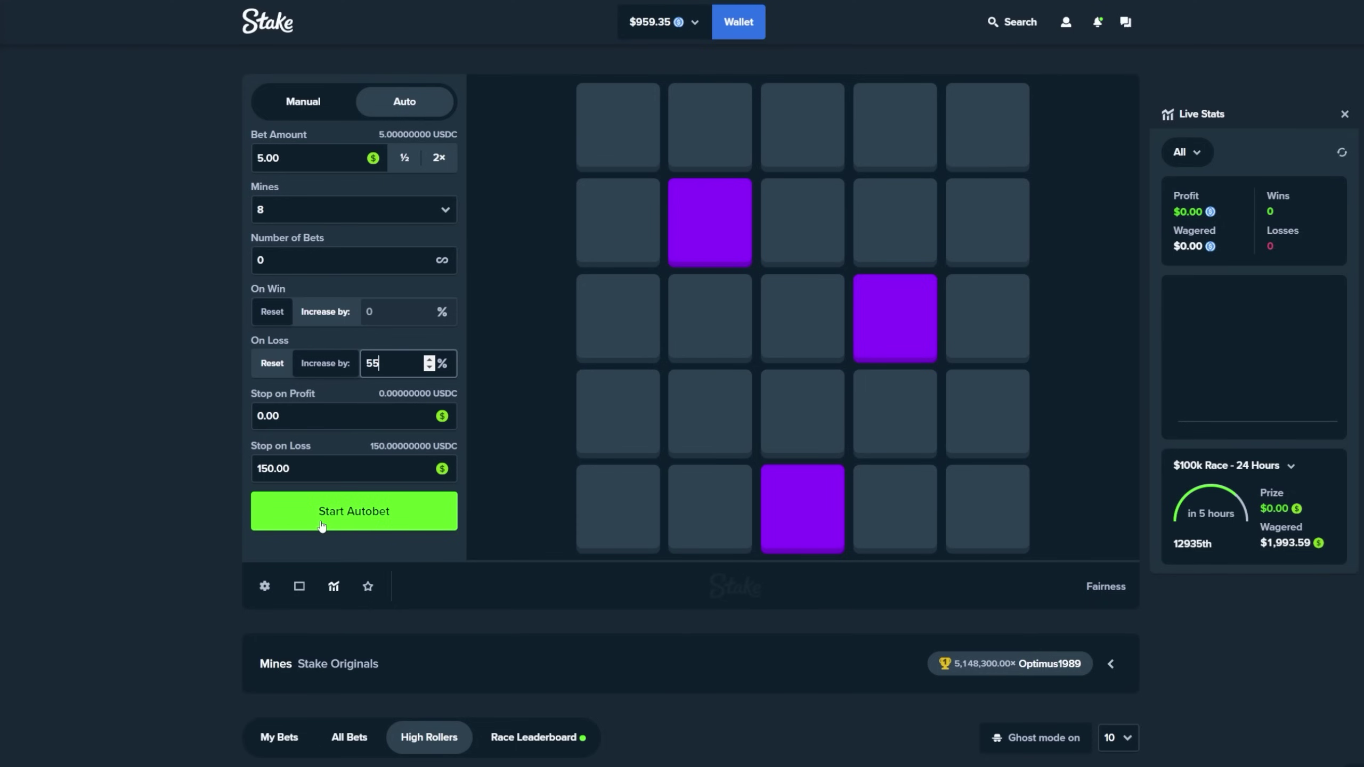
- Launch the final 8-mine autobet with 5.00 bets and 55% loss increase
click(331, 523)
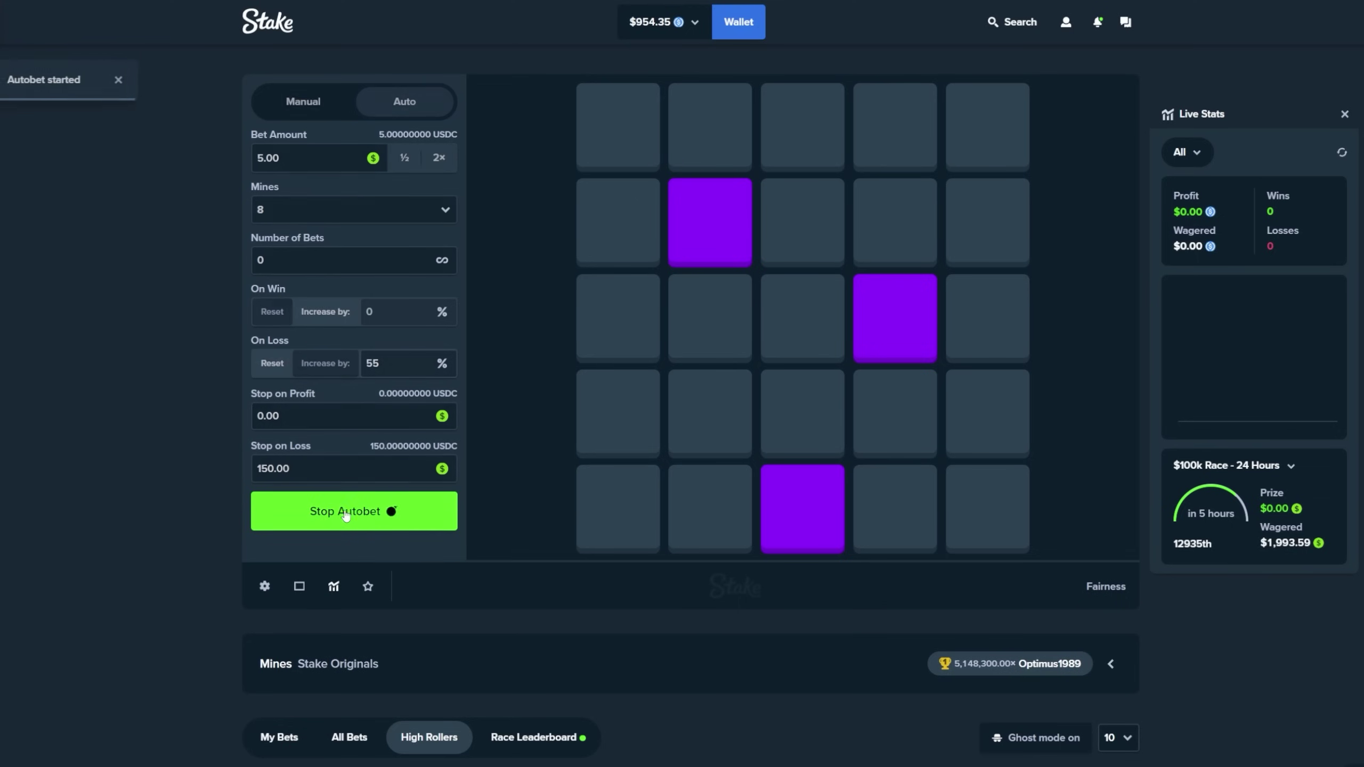